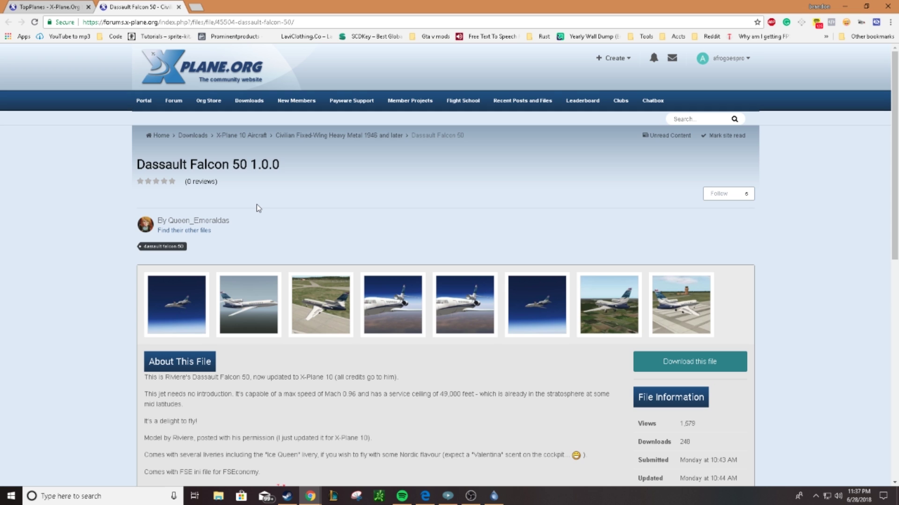
Step: Switch to the TopPlanes tab and reload the Top Planes rankings page
scroll(333, 212, "down", 2)
scroll(179, 185, "up", 2)
left_click(73, 6)
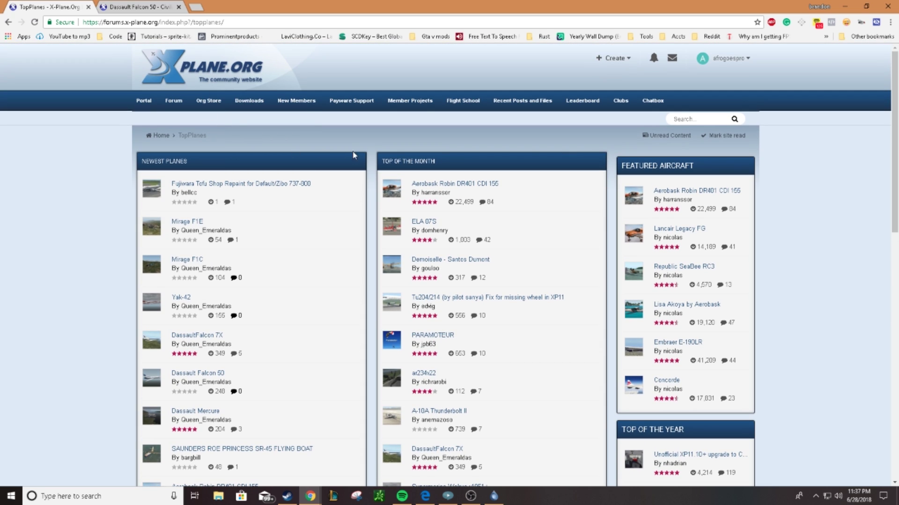
mouse_move(249, 101)
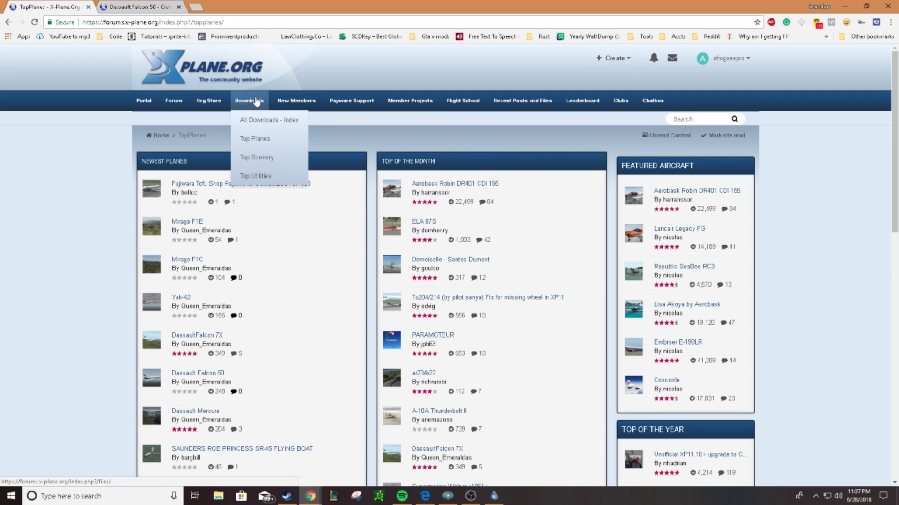
right_click(256, 145)
left_click(253, 148)
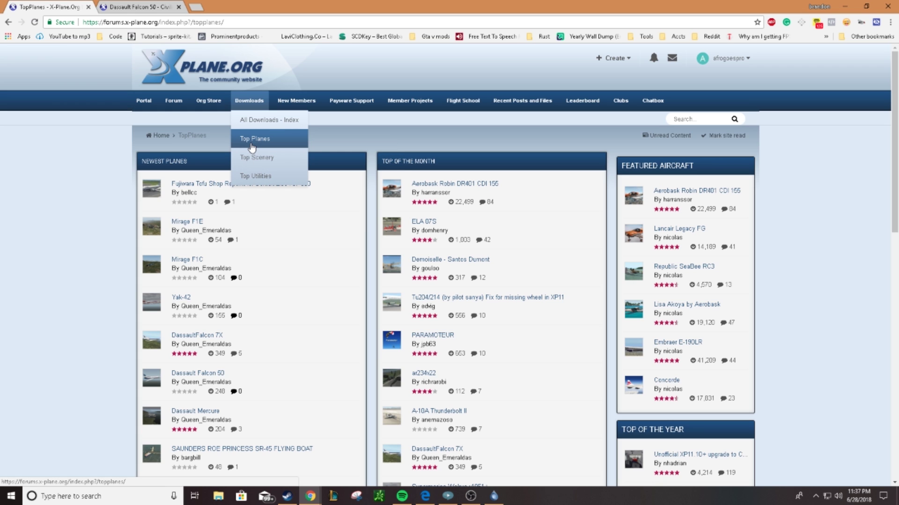
Step: Scroll to Top Submitters and open one top submitter's content in a new tab
scroll(251, 148, "down", 3)
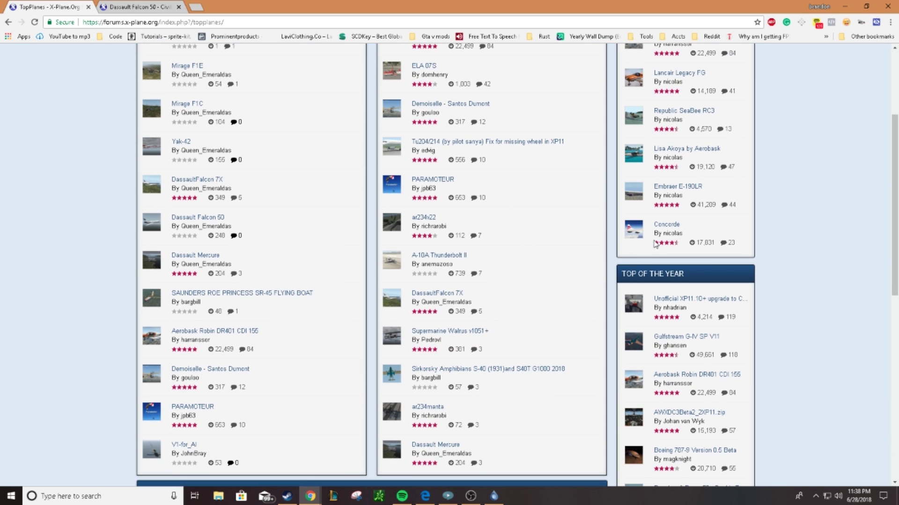
scroll(270, 349, "down", 2)
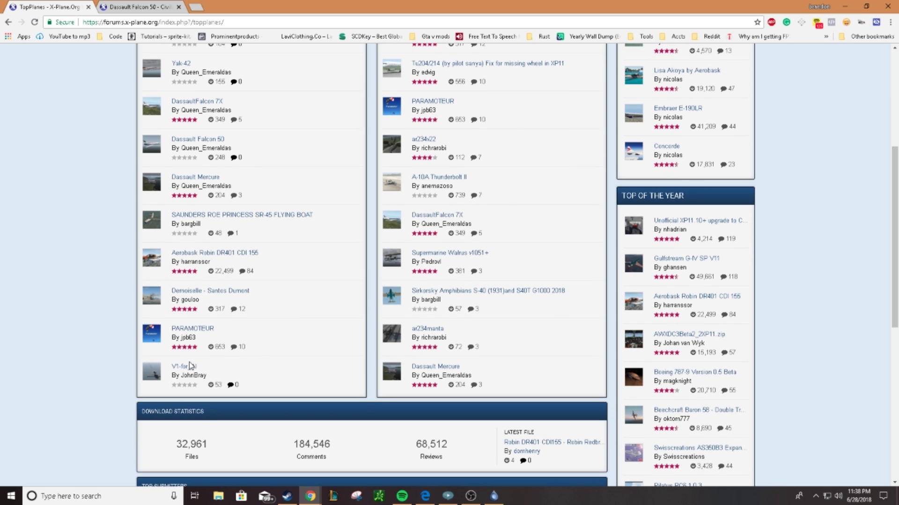
scroll(190, 365, "down", 8)
scroll(192, 365, "up", 9)
scroll(194, 346, "down", 7)
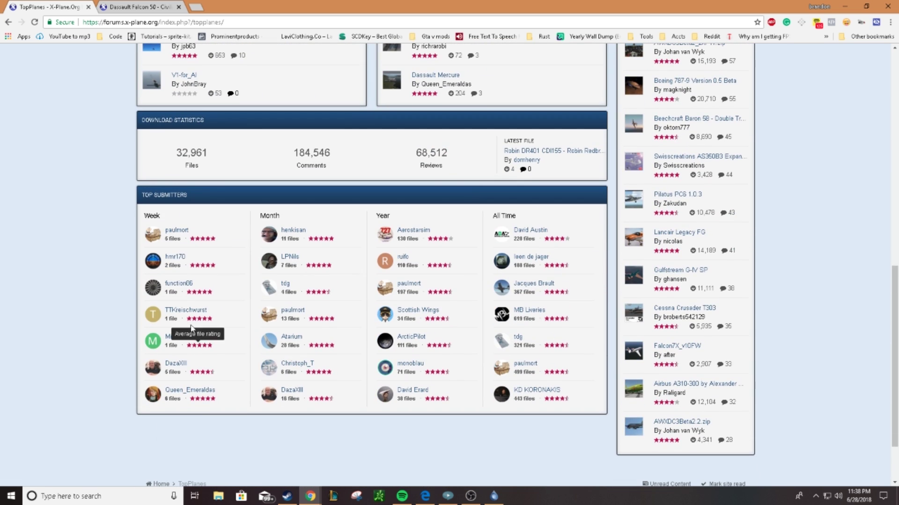
right_click(179, 234)
left_click(201, 239)
Step: Open a Year-column top submitter's content in another new tab
scroll(187, 389, "up", 3)
scroll(407, 390, "down", 2)
scroll(406, 390, "down", 1)
right_click(412, 232)
left_click(434, 238)
Step: Close the first submitter's tab and scroll through the Aerostarsim Files list
left_click(253, 7)
left_click(269, 7)
scroll(365, 248, "down", 2)
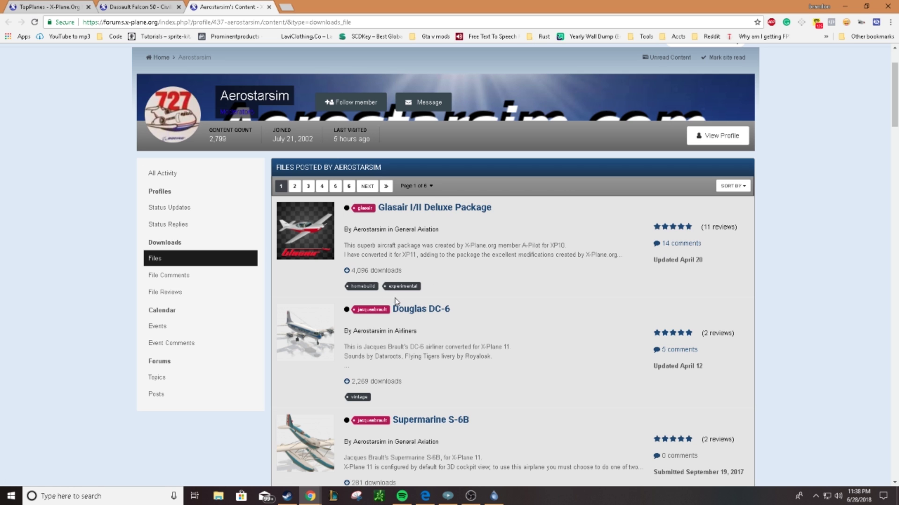
scroll(394, 293, "down", 5)
scroll(373, 290, "down", 5)
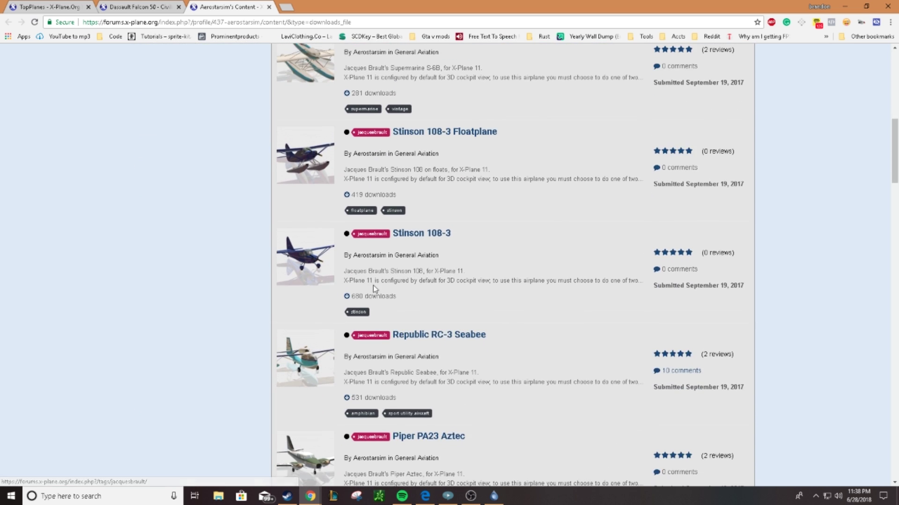
scroll(424, 202, "down", 8)
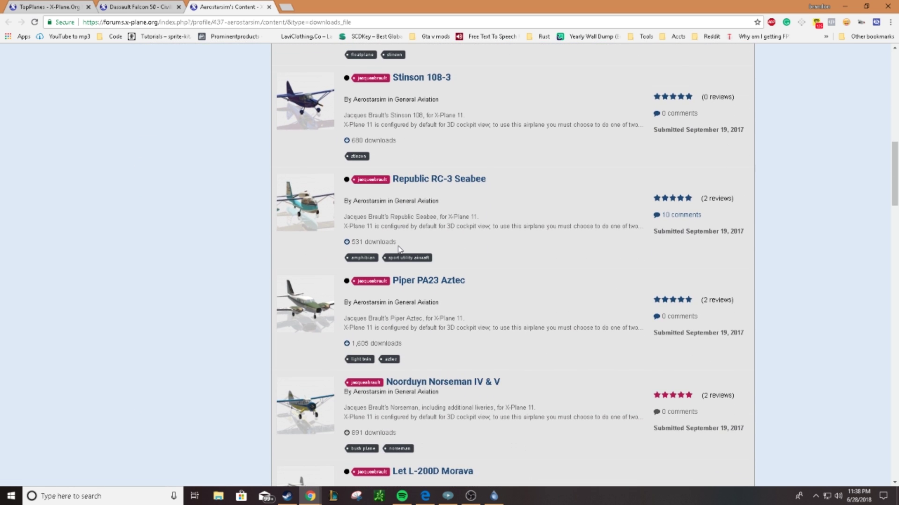
scroll(399, 251, "down", 15)
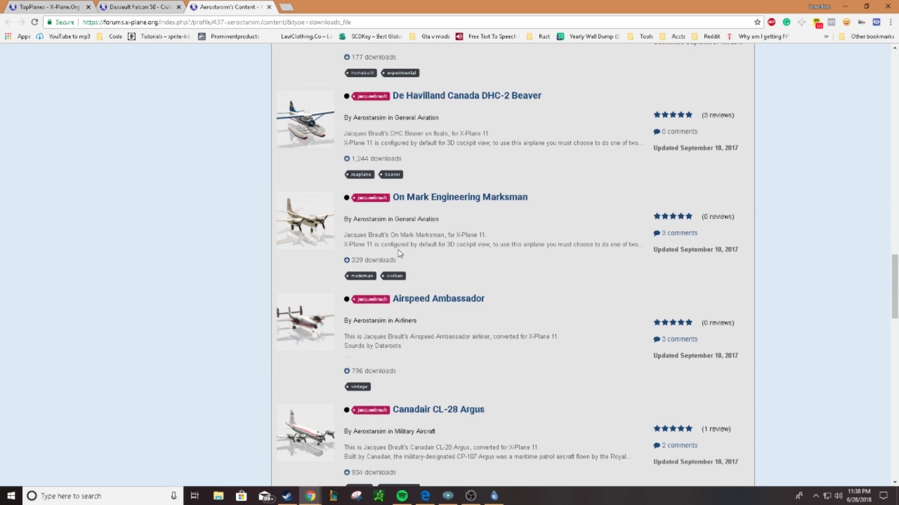
Step: Scroll down to Junkers F13 and Curtiss Condor, then return to the Dassault Falcon 50 page
scroll(412, 288, "down", 15)
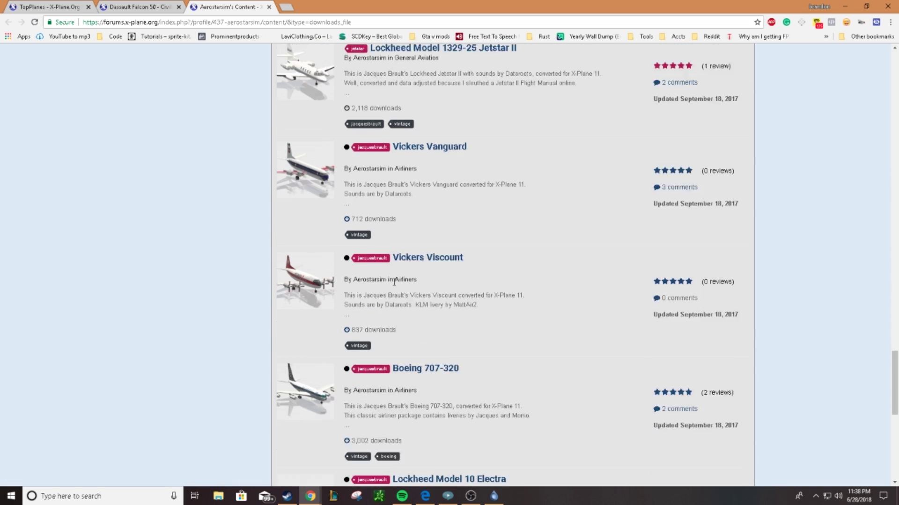
scroll(379, 347, "down", 4)
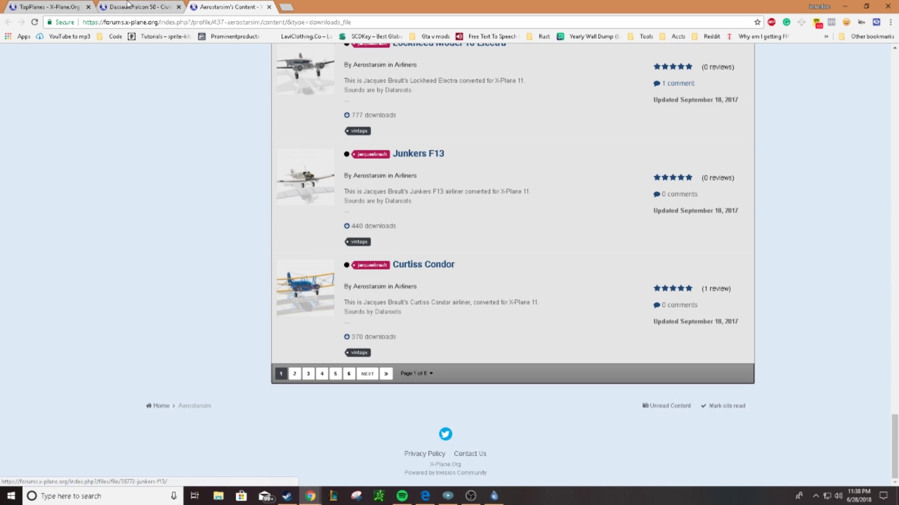
left_click(130, 6)
Step: Download Falcon50.zip (12.1 MB) and show it in the Downloads folder in File Explorer
scroll(168, 220, "up", 1)
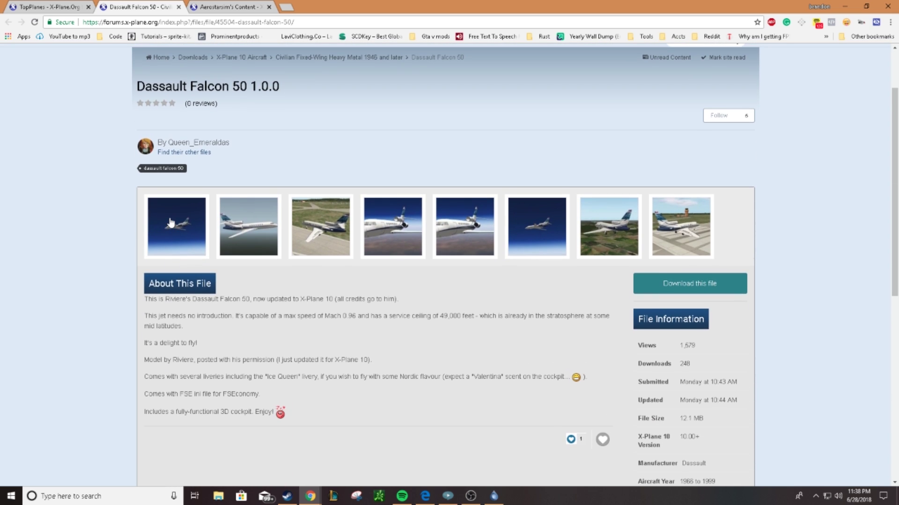
left_click(704, 287)
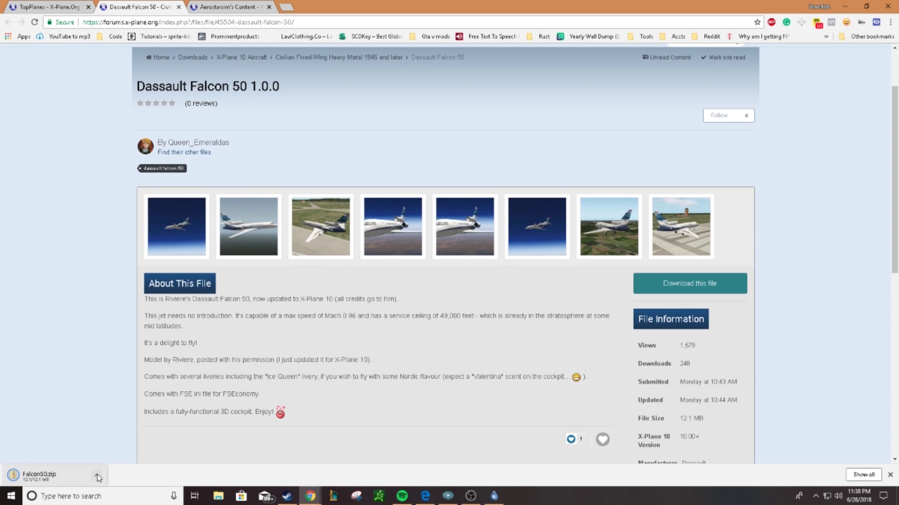
left_click(97, 477)
left_click(115, 446)
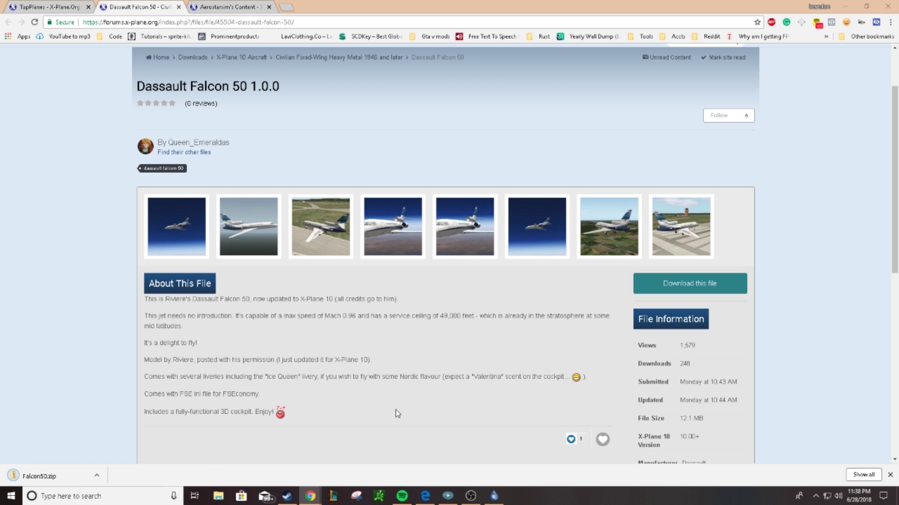
mouse_move(652, 80)
left_mouse_down()
mouse_move(781, 83)
mouse_move(653, 87)
left_mouse_up()
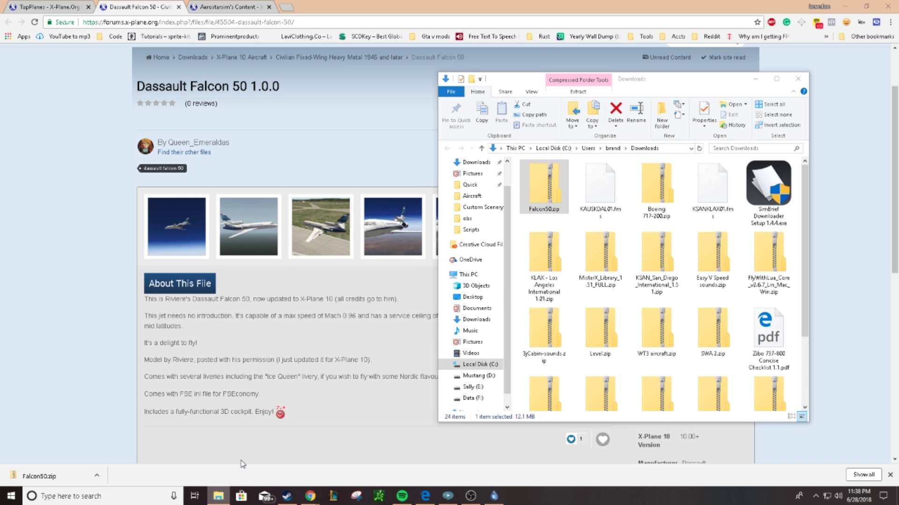
Step: Open a second File Explorer window showing the Mustang (D:) drive
right_click(219, 496)
left_click(224, 451)
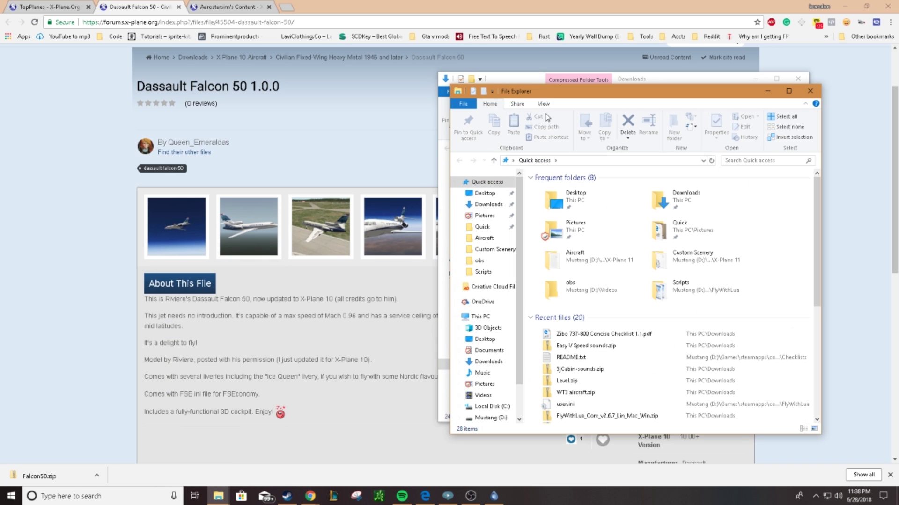
left_click_drag(541, 91, 152, 72)
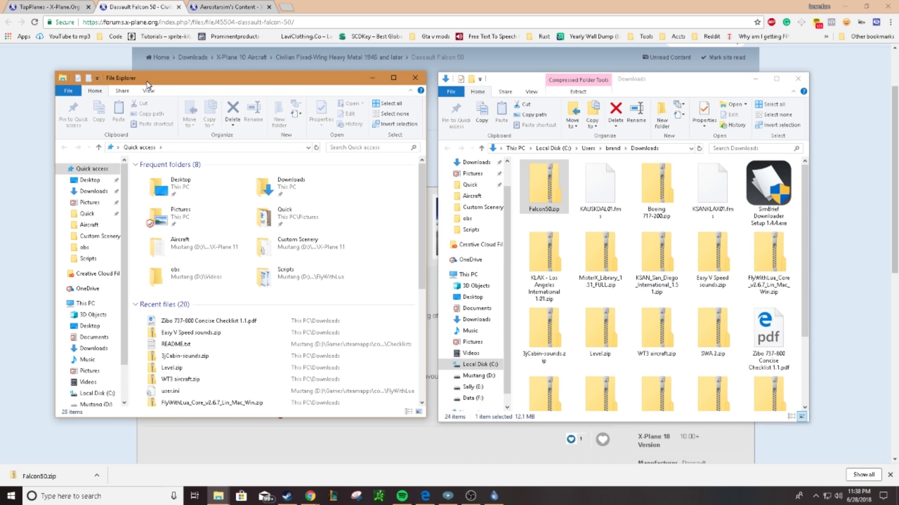
scroll(116, 356, "down", 2)
left_click(102, 349)
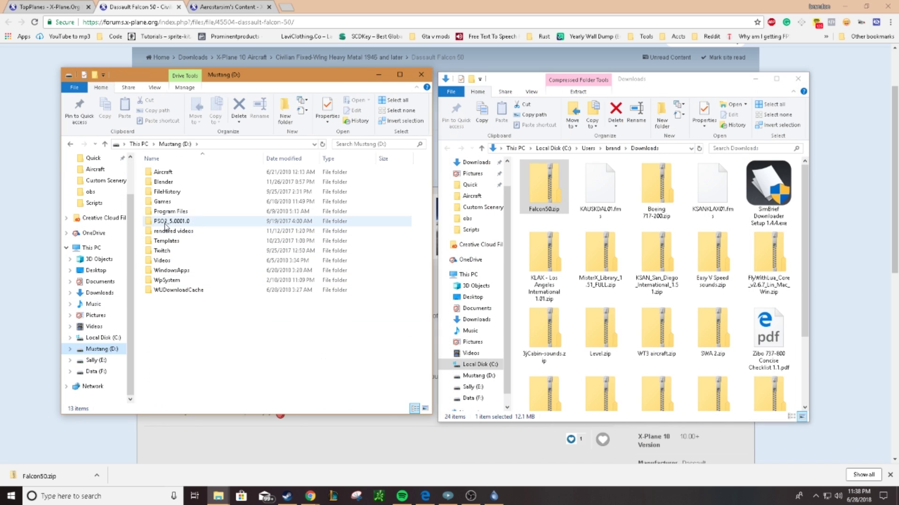
Step: Navigate through Games > steamapps > common > X-Plane 11 into the Aircraft folder
double_click(161, 202)
scroll(177, 286, "down", 5)
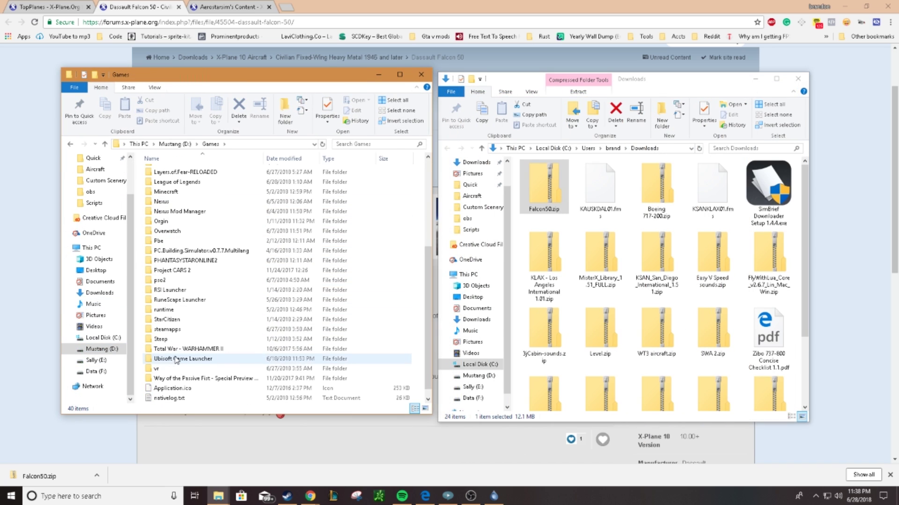
double_click(175, 330)
double_click(177, 172)
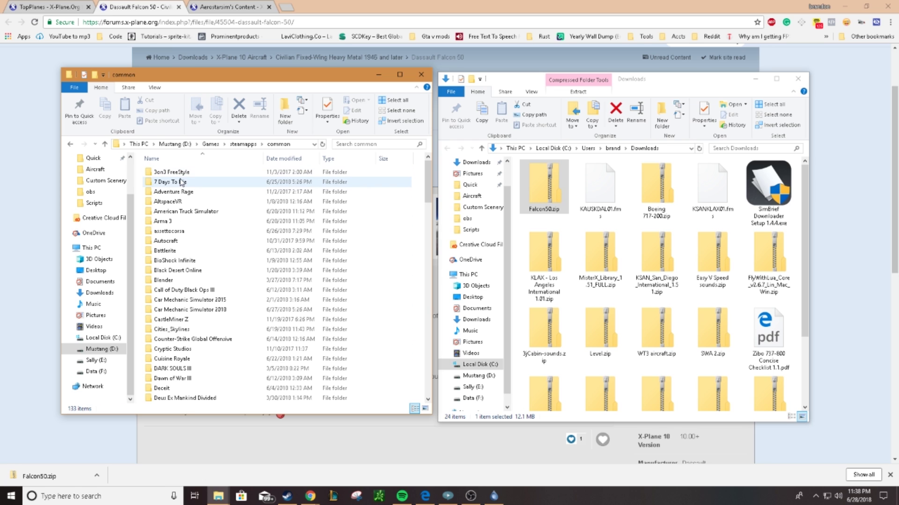
scroll(180, 368, "down", 10)
scroll(180, 369, "down", 20)
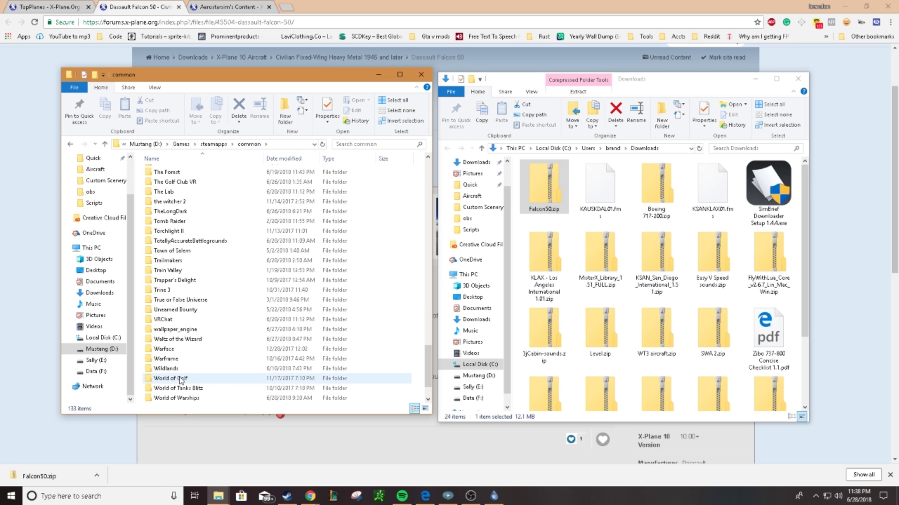
left_click(181, 379)
double_click(181, 380)
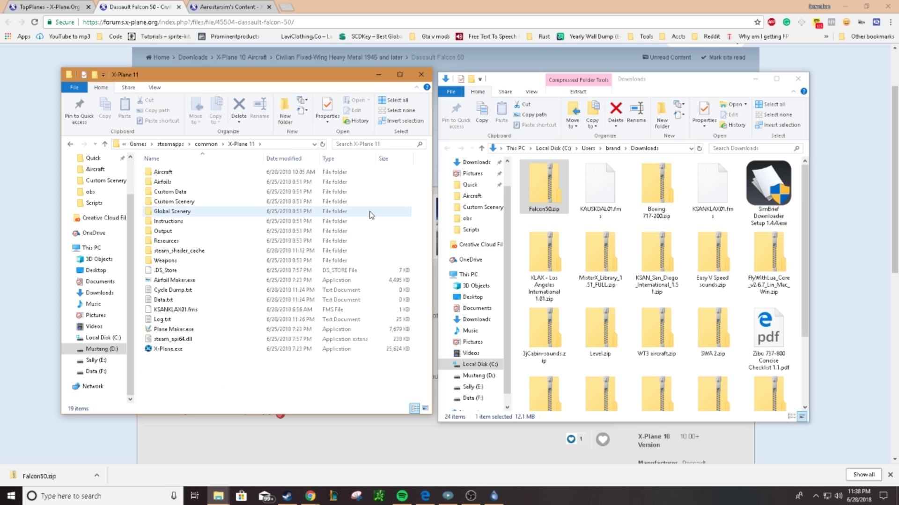
double_click(172, 177)
mouse_move(539, 194)
left_mouse_down()
mouse_move(519, 206)
mouse_move(416, 190)
mouse_move(539, 189)
left_mouse_up()
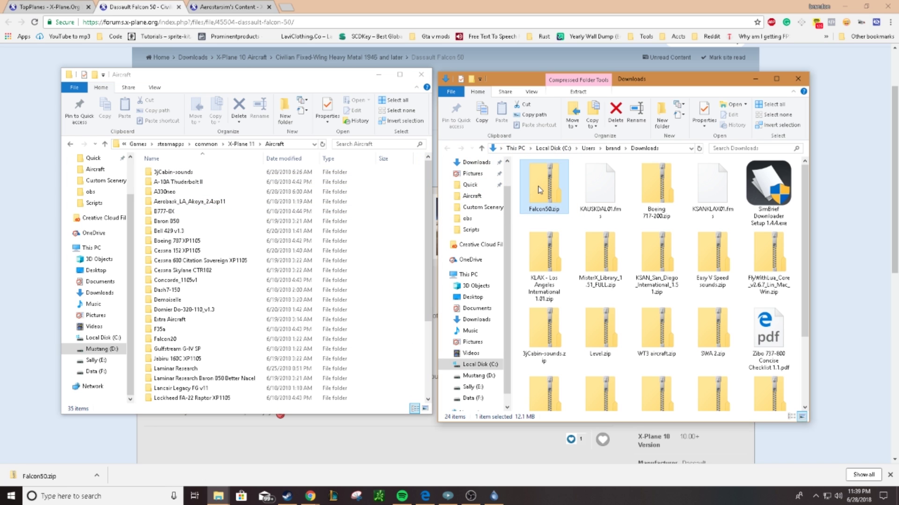
Step: Copy the Falcon50 folder from Falcon50.zip into the Aircraft folder, then minimize Chrome
double_click(540, 190)
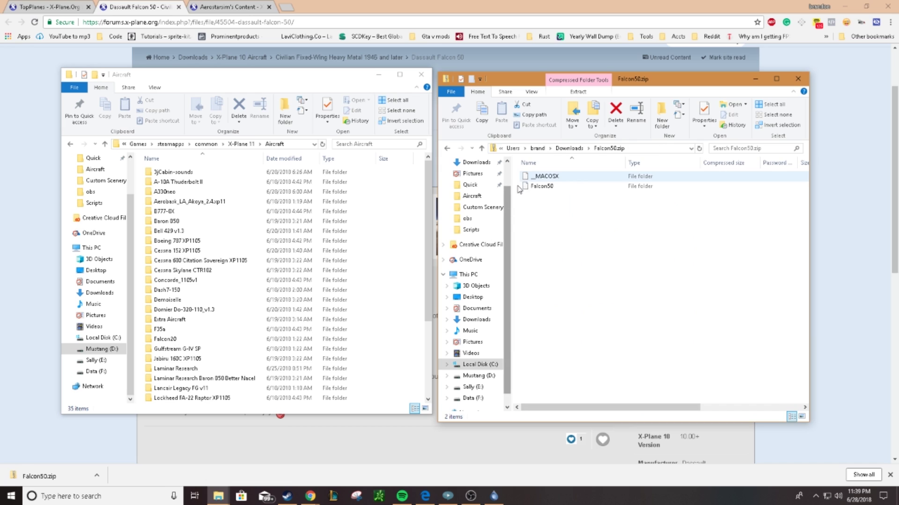
double_click(560, 187)
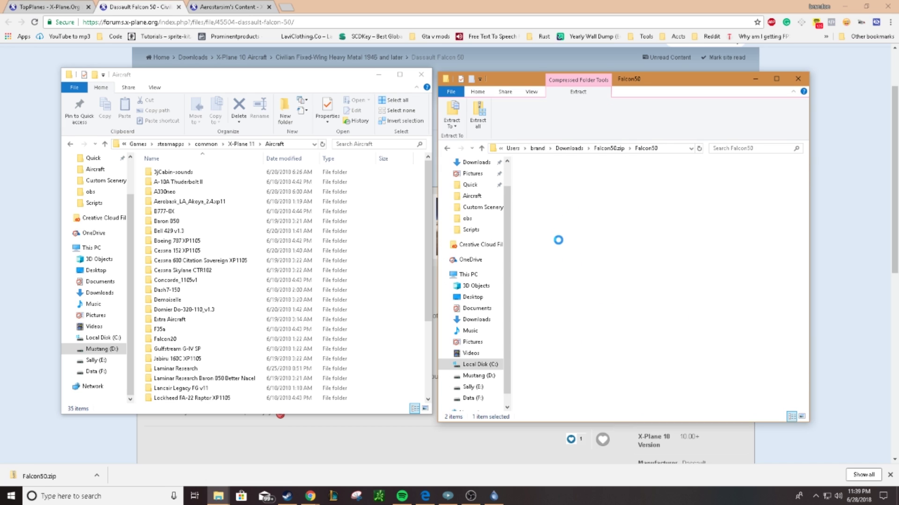
key("BackSpace")
left_click_drag(553, 192, 417, 223)
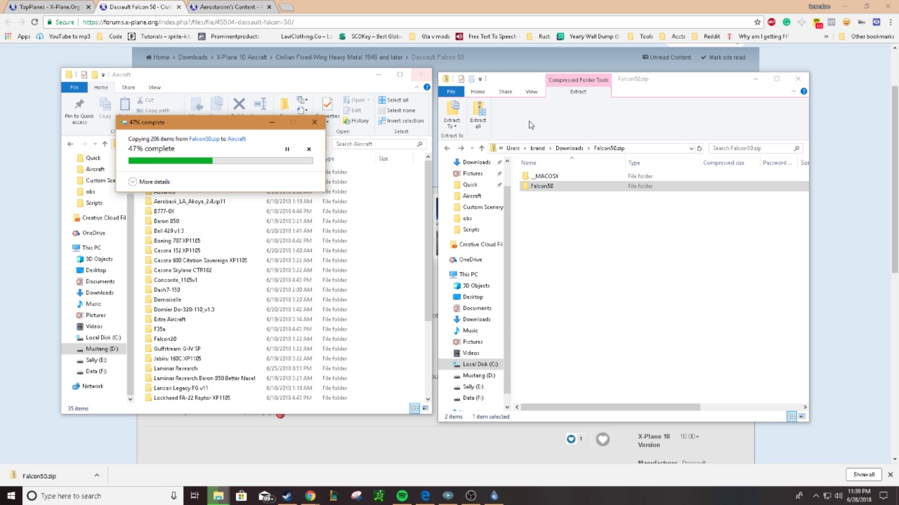
left_click(846, 8)
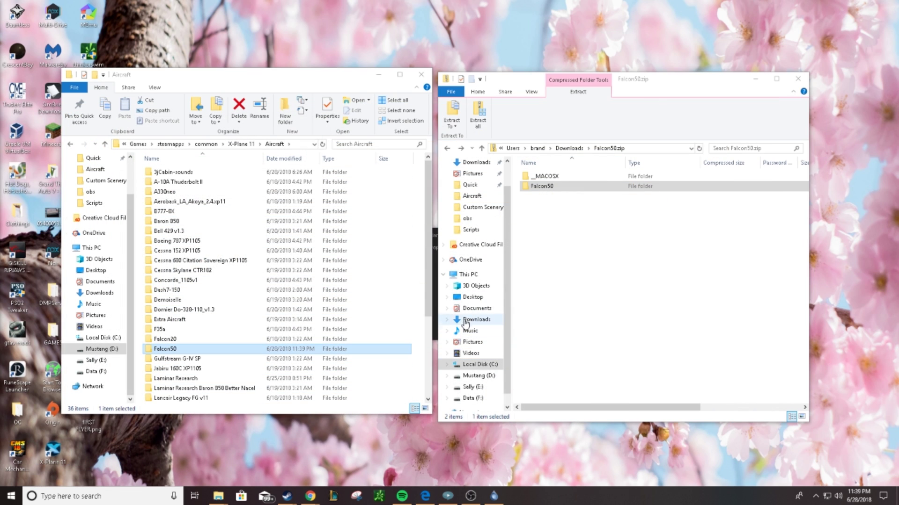
Step: Launch X-Plane 11 and begin a New Flight, scrolling to General Aviation
left_click(379, 74)
left_click(755, 79)
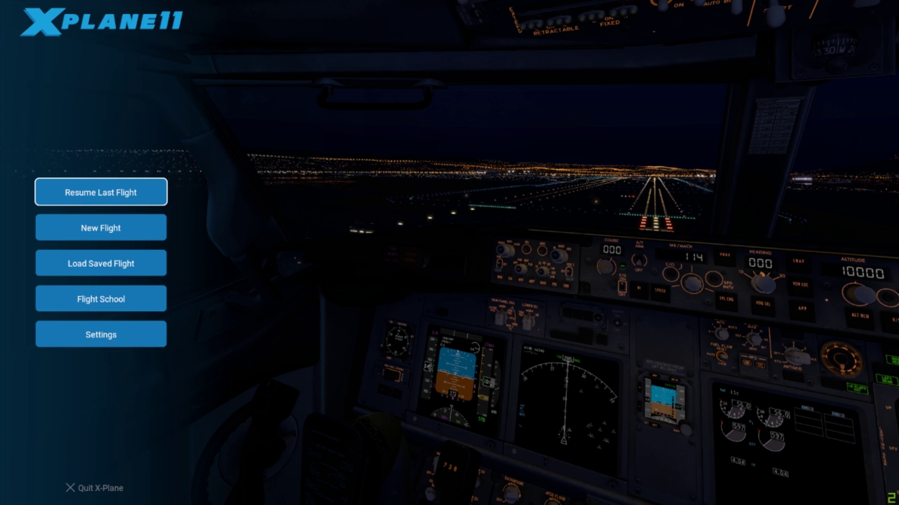
left_click(126, 231)
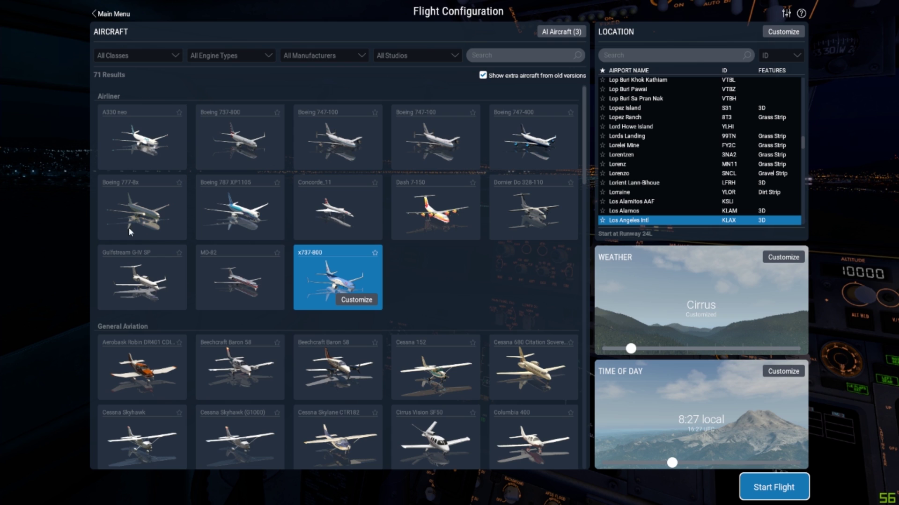
scroll(161, 330, "down", 3)
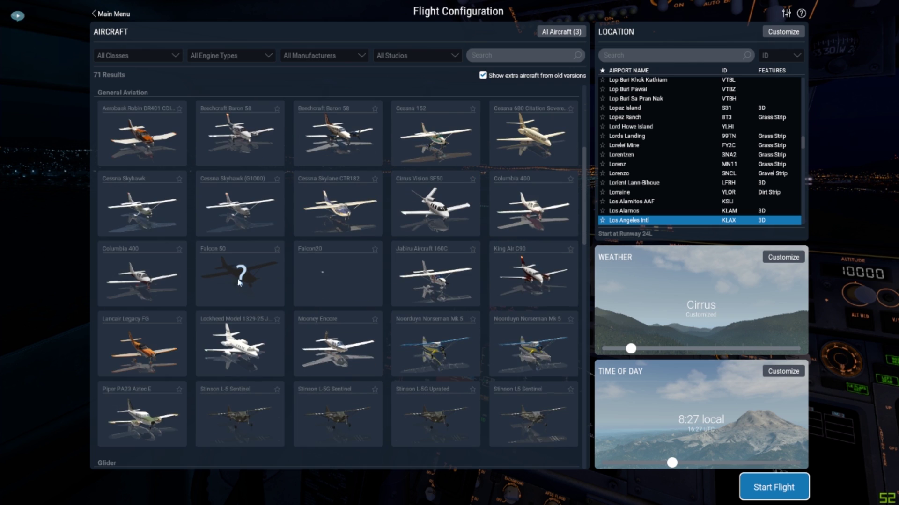
Step: Select the Falcon 50 rather than the Falcon20 and start the flight at KLAX
left_click(234, 263)
left_click(336, 260)
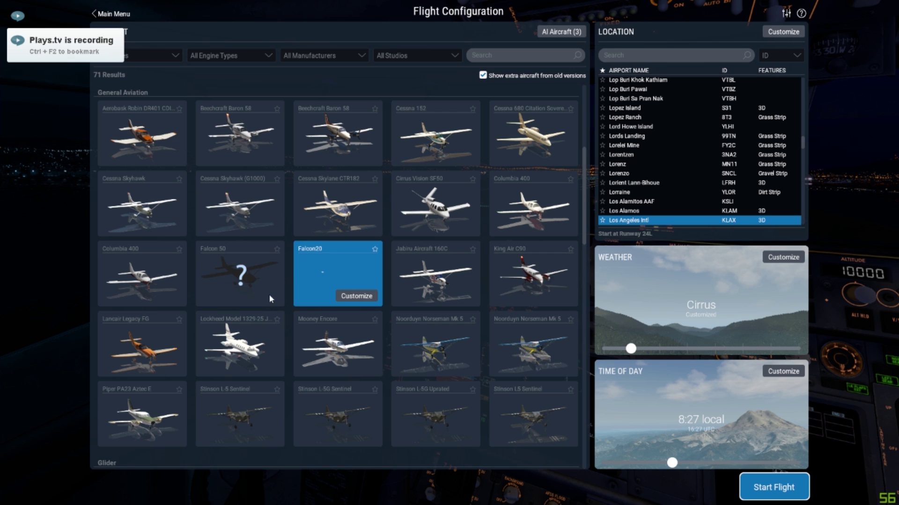
left_click(260, 287)
left_click(259, 296)
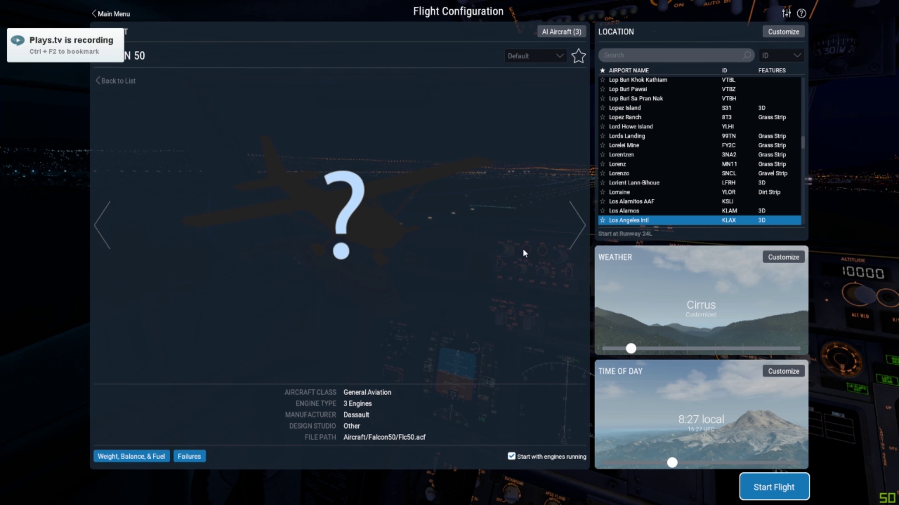
left_click(104, 82)
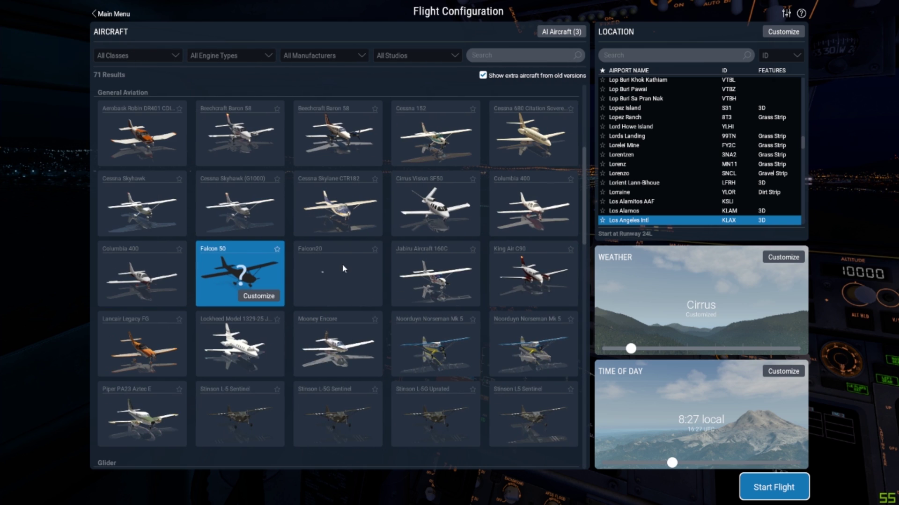
left_click(340, 272)
left_click(236, 281)
left_click(762, 489)
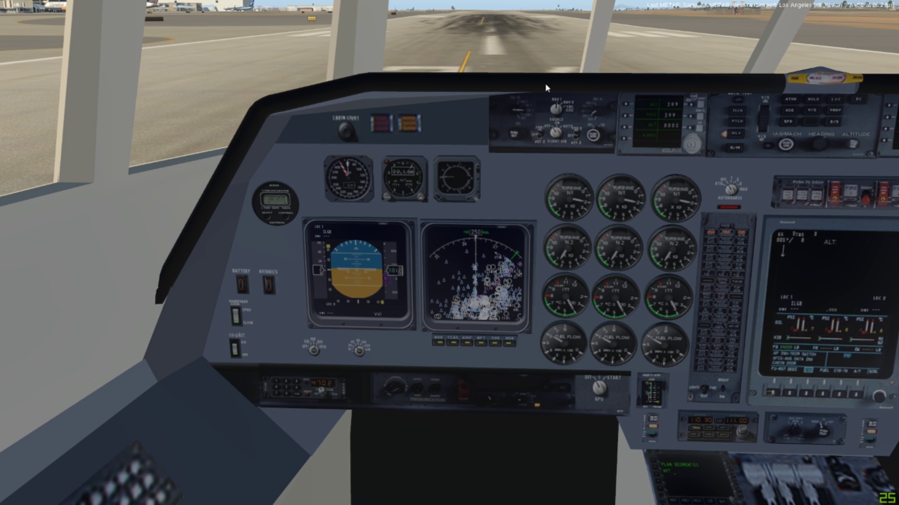
Step: Switch between external chase and 3D cockpit views of the Falcon 50 on the LAX runway
key("shift+8")
key("Left")
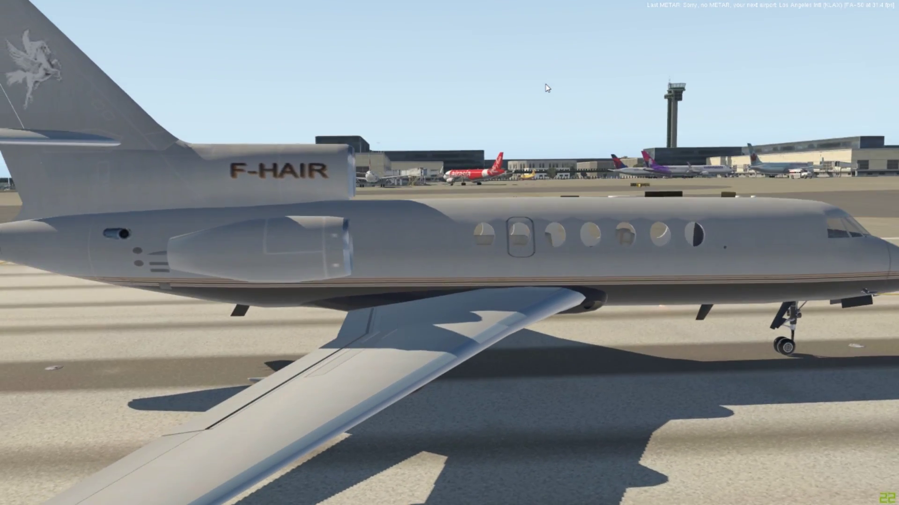
key("shift+8")
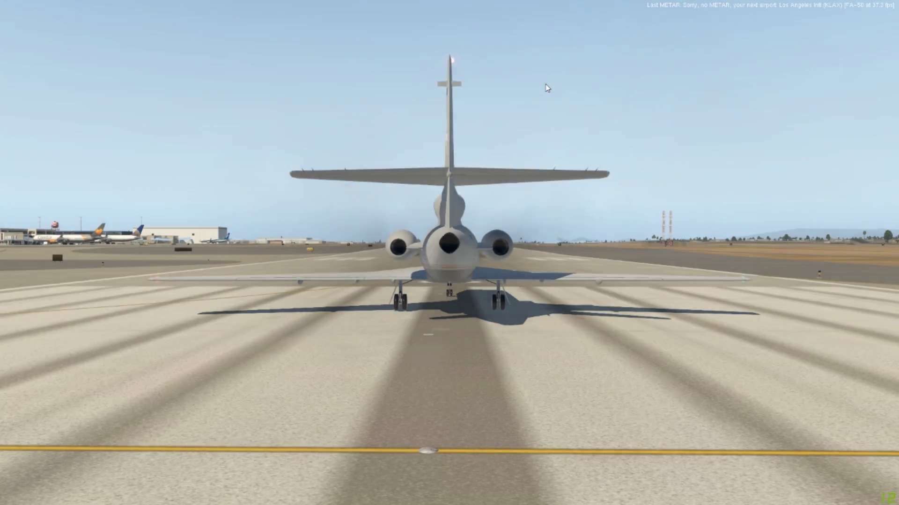
key("shift+9")
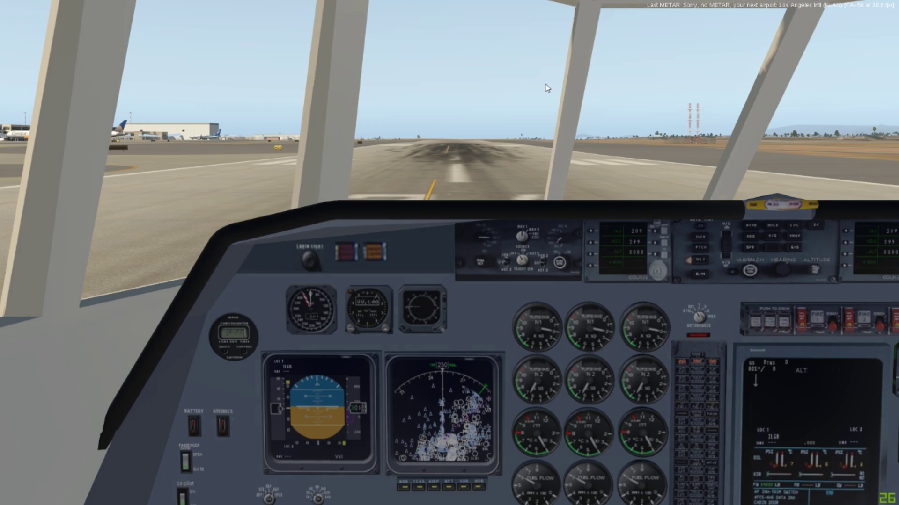
key("shift+8")
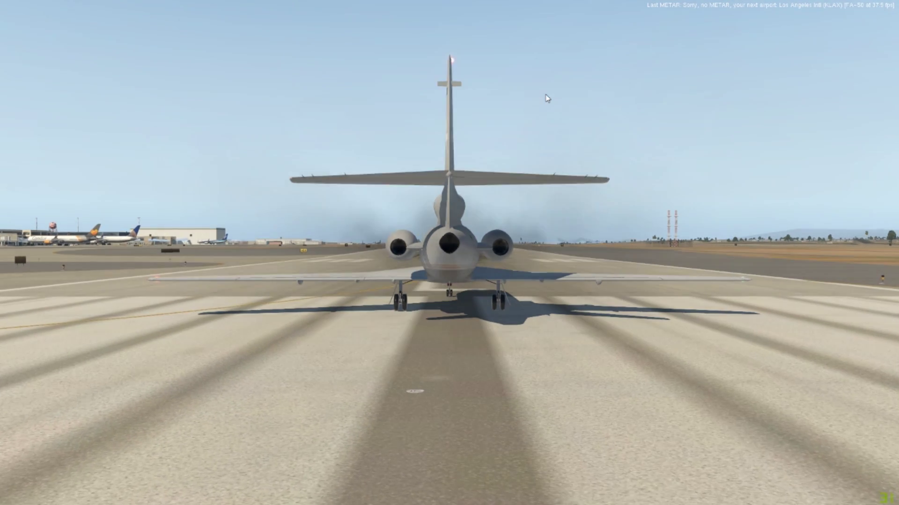
key("shift+9")
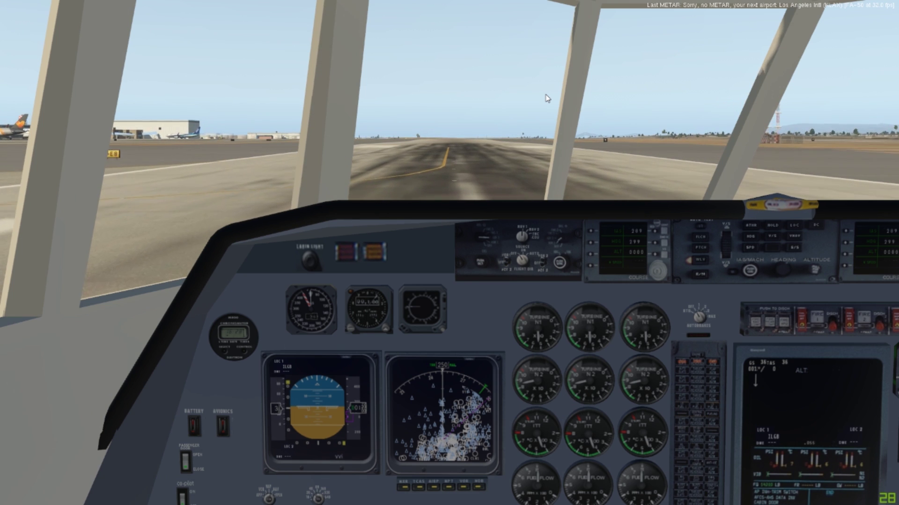
key("Up")
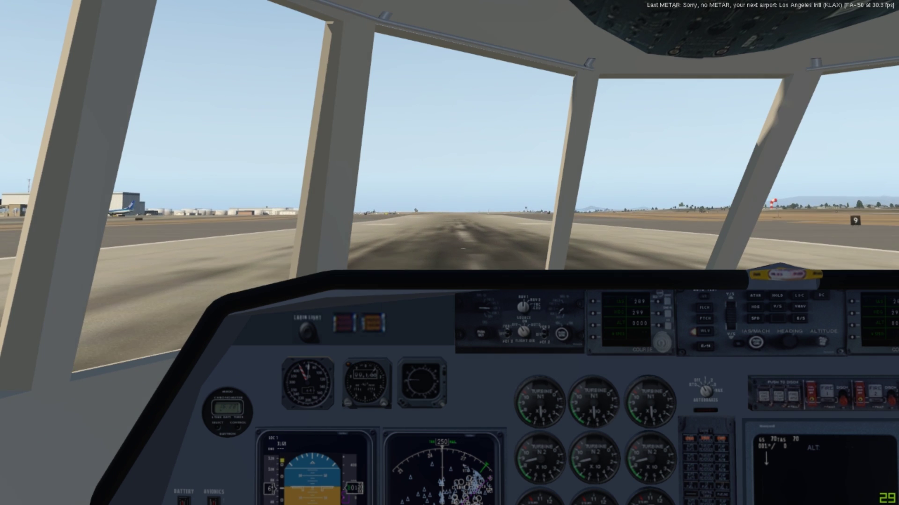
Step: Lift off from KLAX and watch the climbing Falcon 50 from a chase view
key("Down")
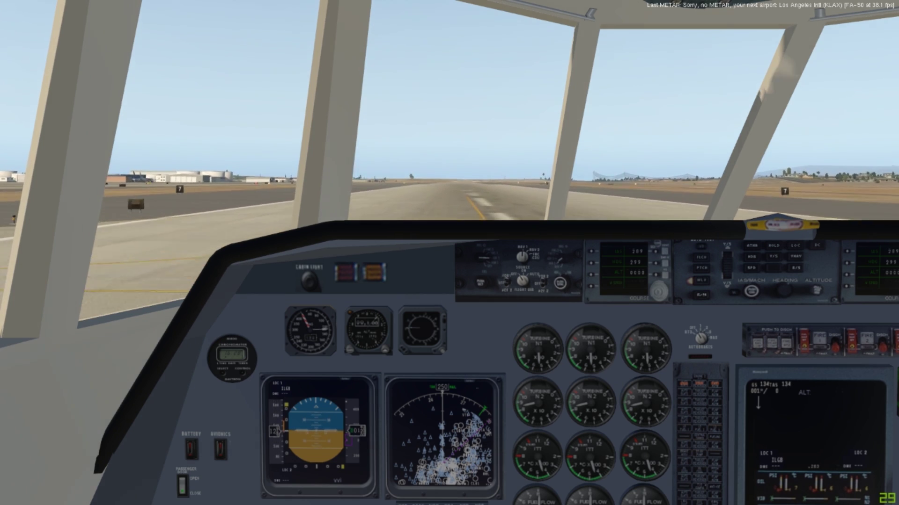
key("a")
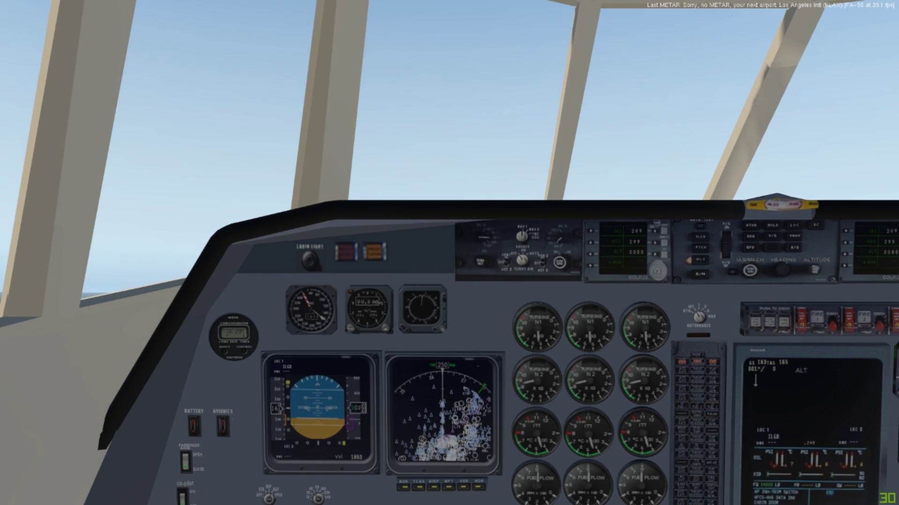
key("shift+5")
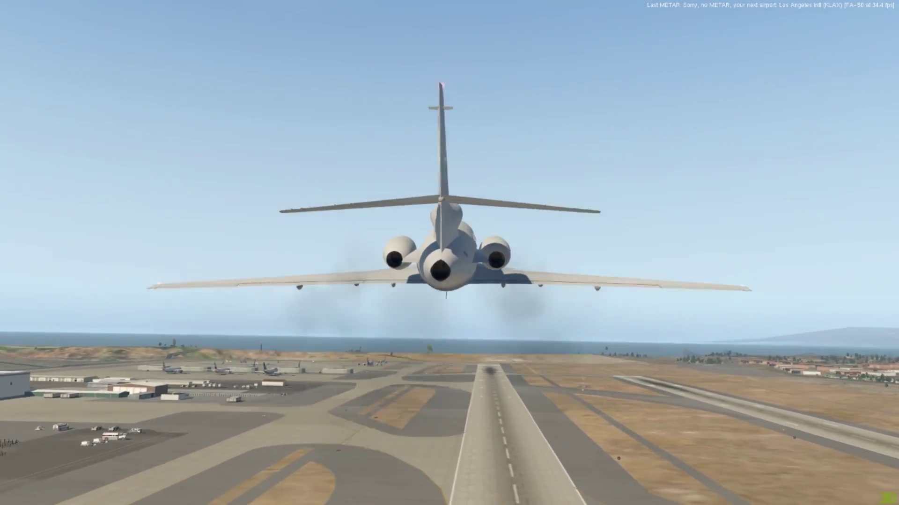